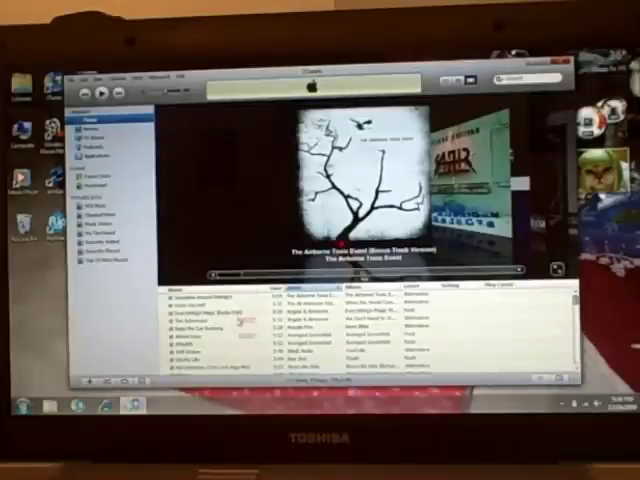
pyautogui.click(243, 297)
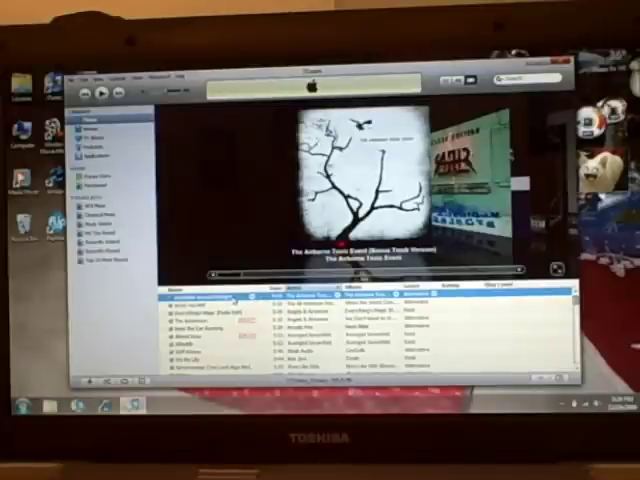
pyautogui.press('space')
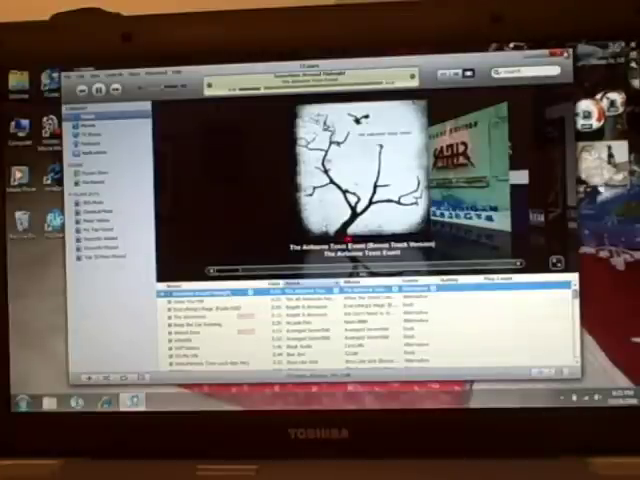
pyautogui.hotkey('alt', 'F4')
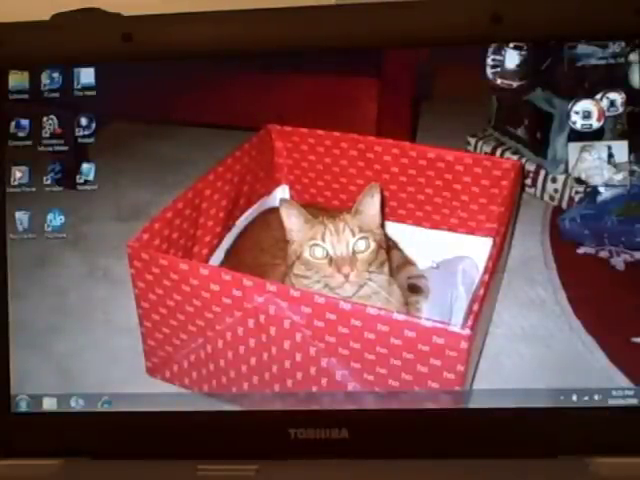